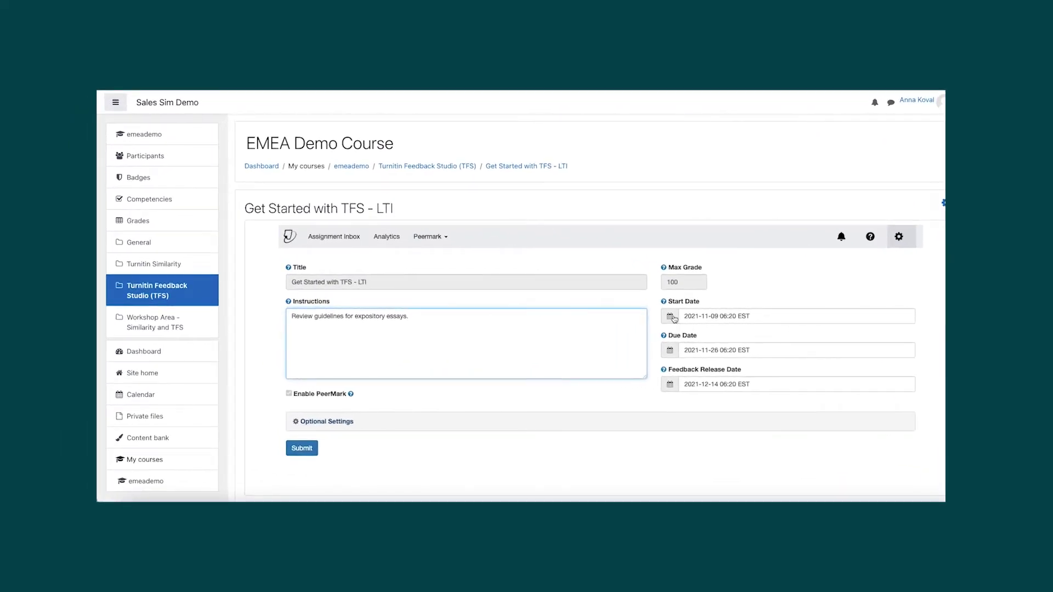
# Step: Open the Start Date calendar to pick the assignment's start date
pyautogui.click(674, 317)
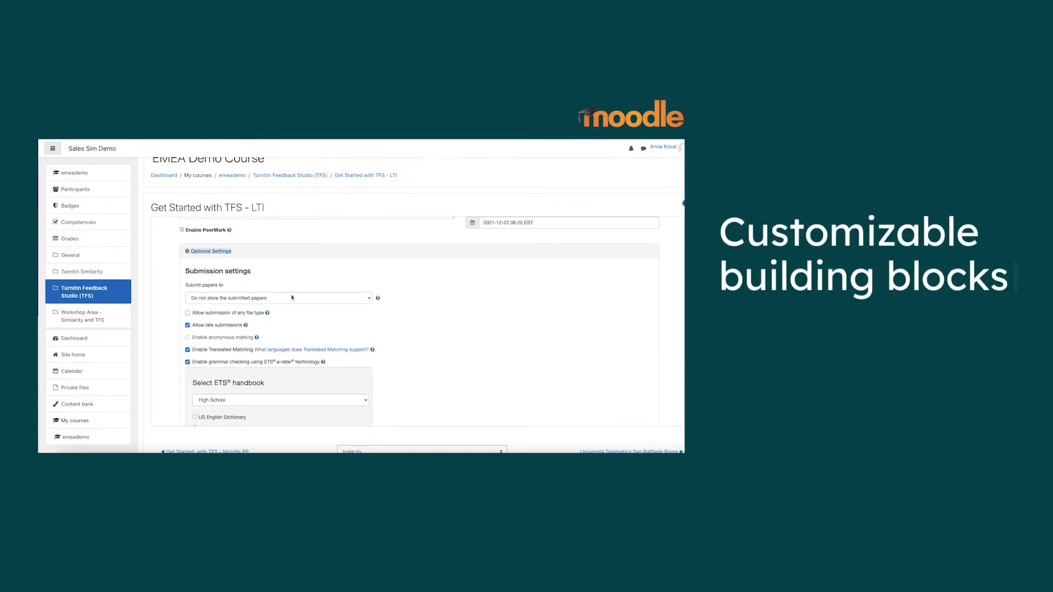
pyautogui.click(291, 298)
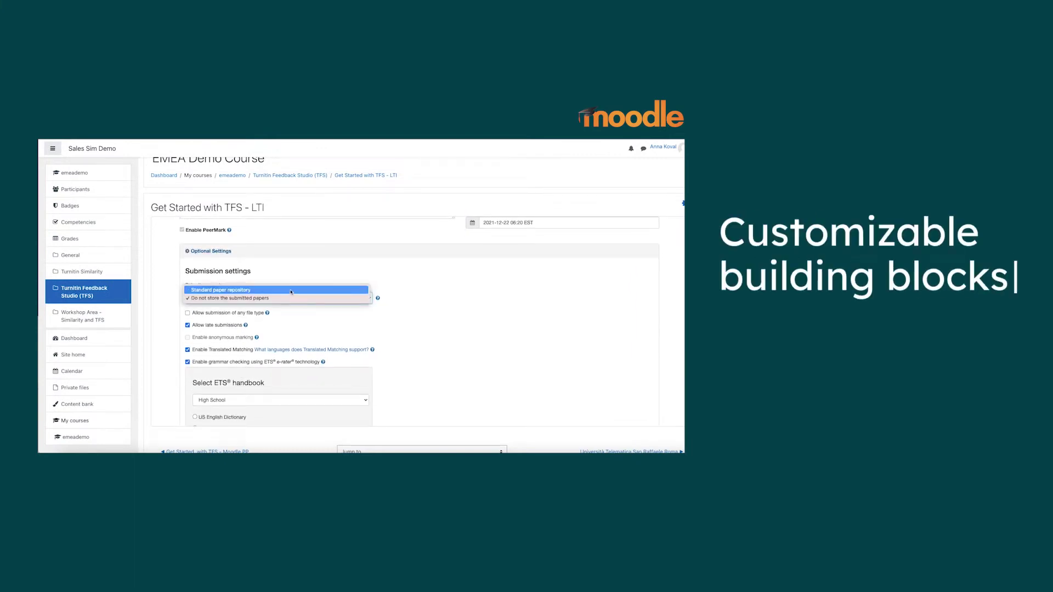
pyautogui.click(292, 297)
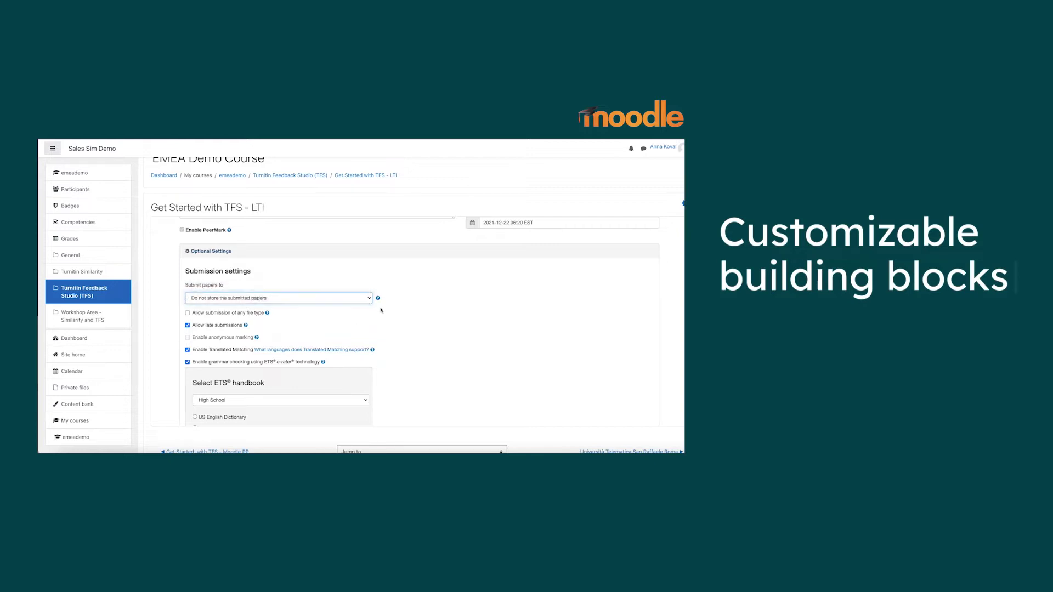
pyautogui.click(378, 299)
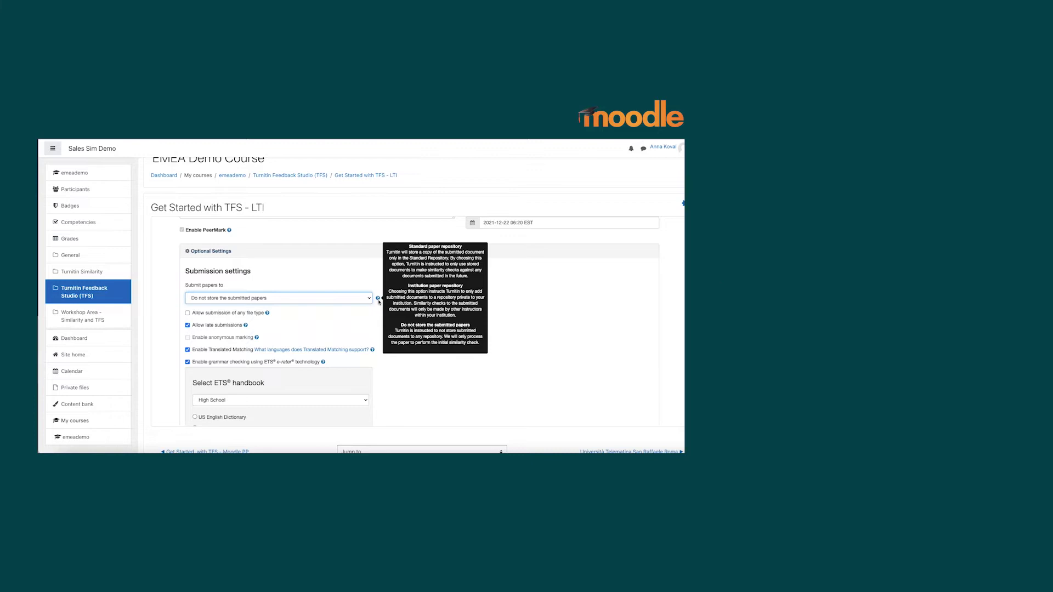
pyautogui.click(370, 315)
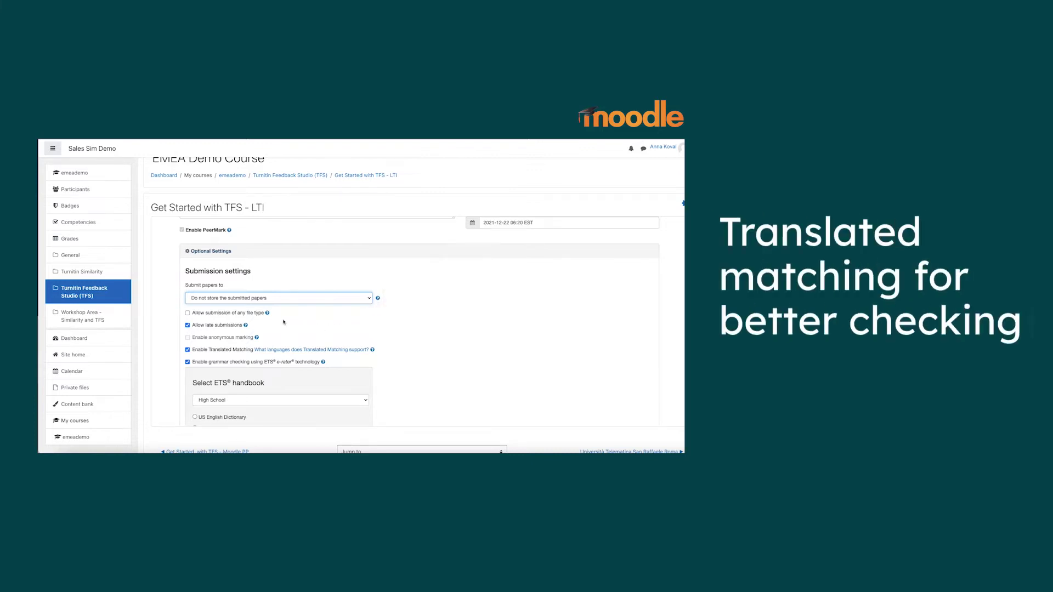
pyautogui.click(268, 314)
pyautogui.click(246, 326)
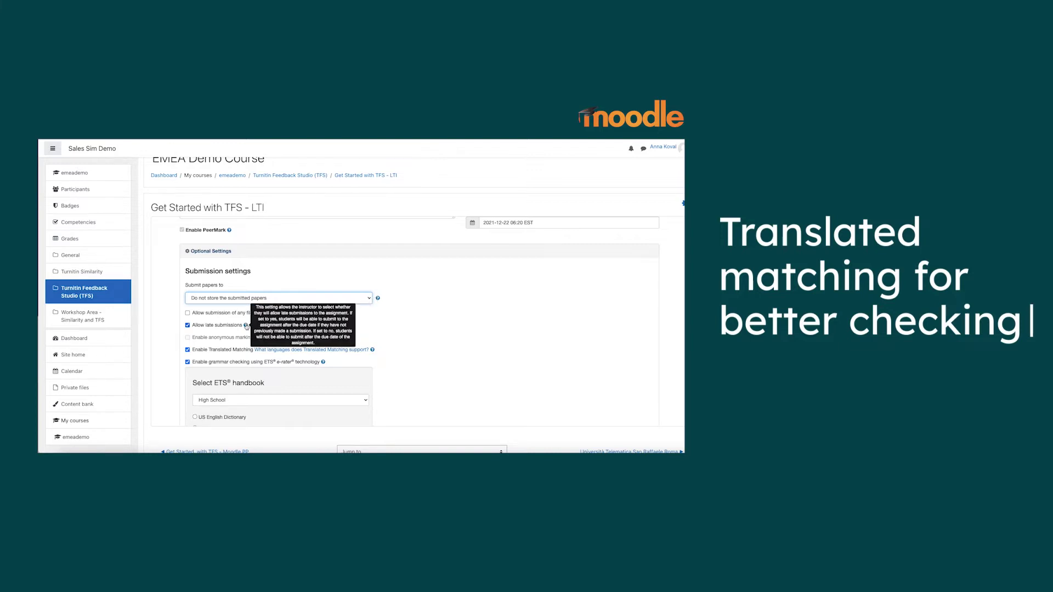
pyautogui.click(241, 338)
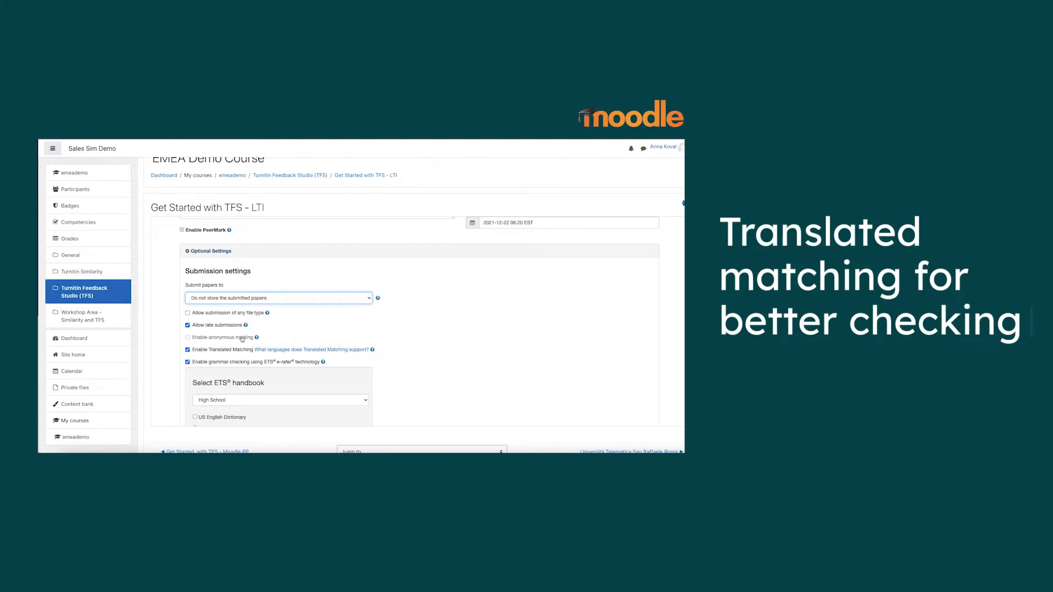
pyautogui.click(373, 349)
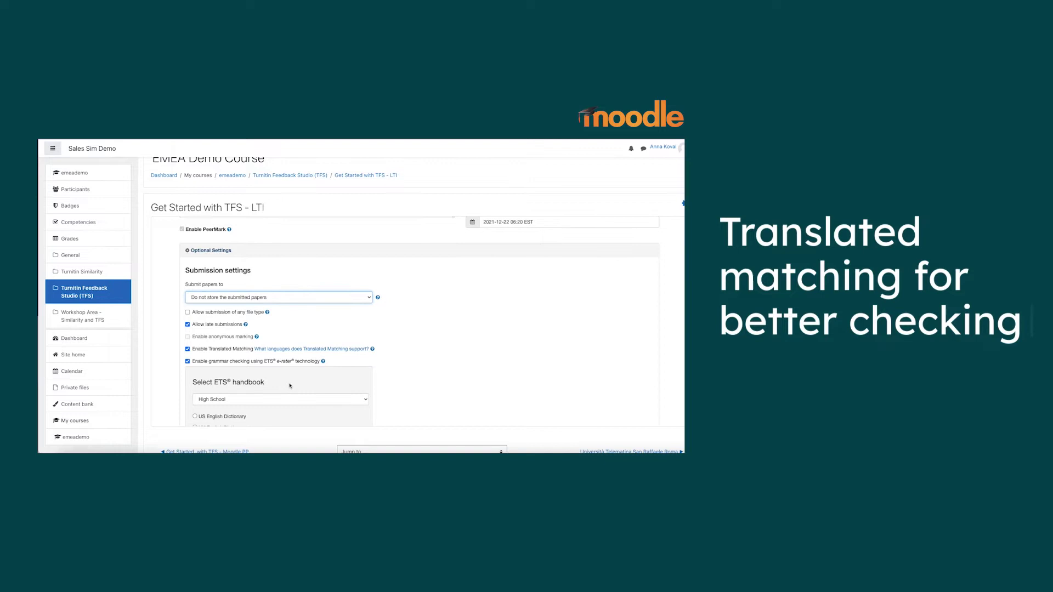
pyautogui.scroll(-1, 290, 385)
pyautogui.scroll(-2, 290, 386)
pyautogui.scroll(-2, 289, 385)
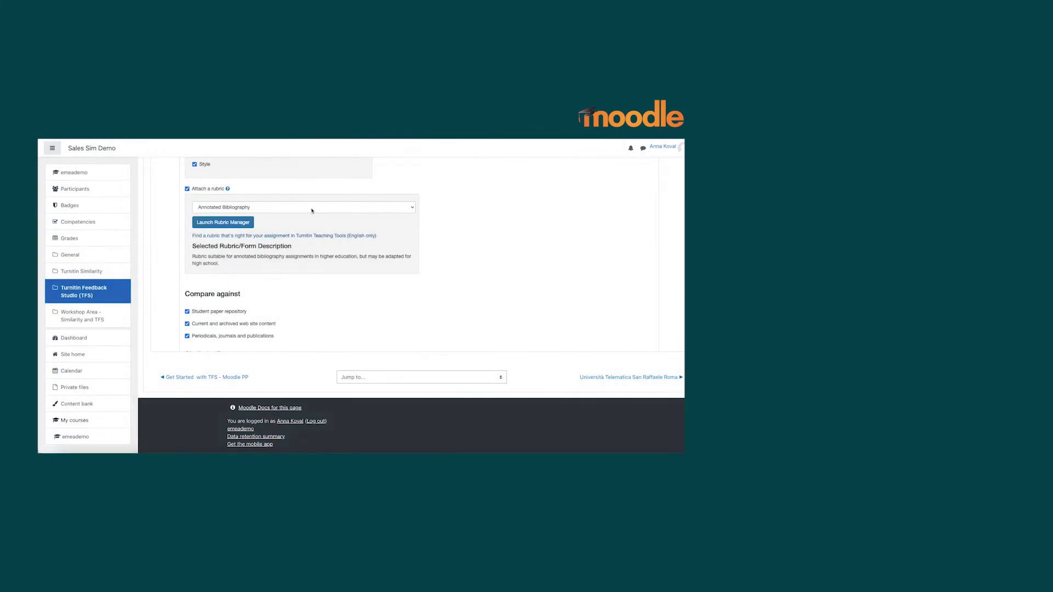
pyautogui.click(311, 209)
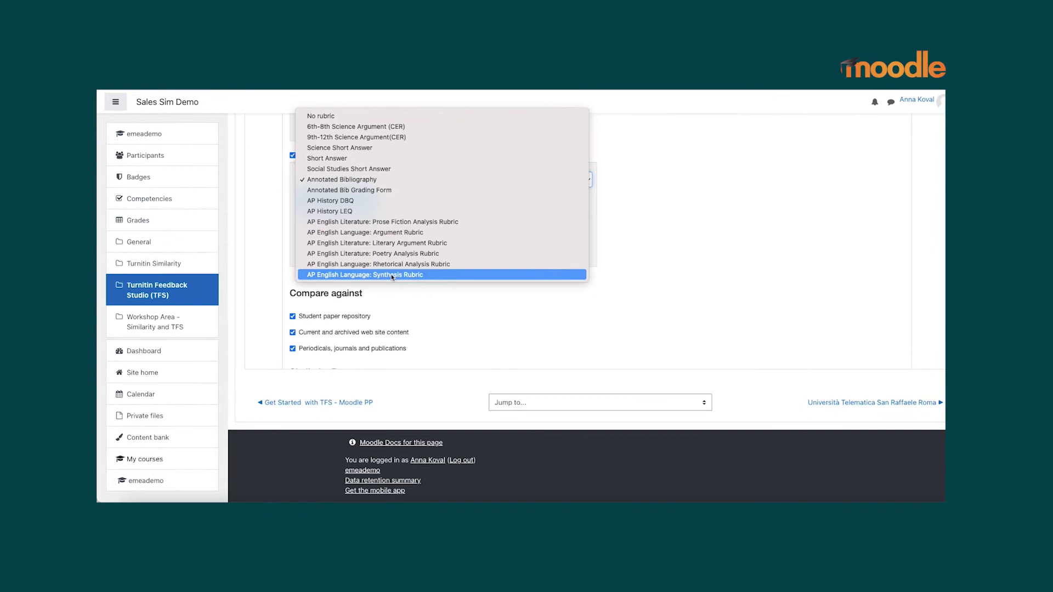
pyautogui.click(363, 181)
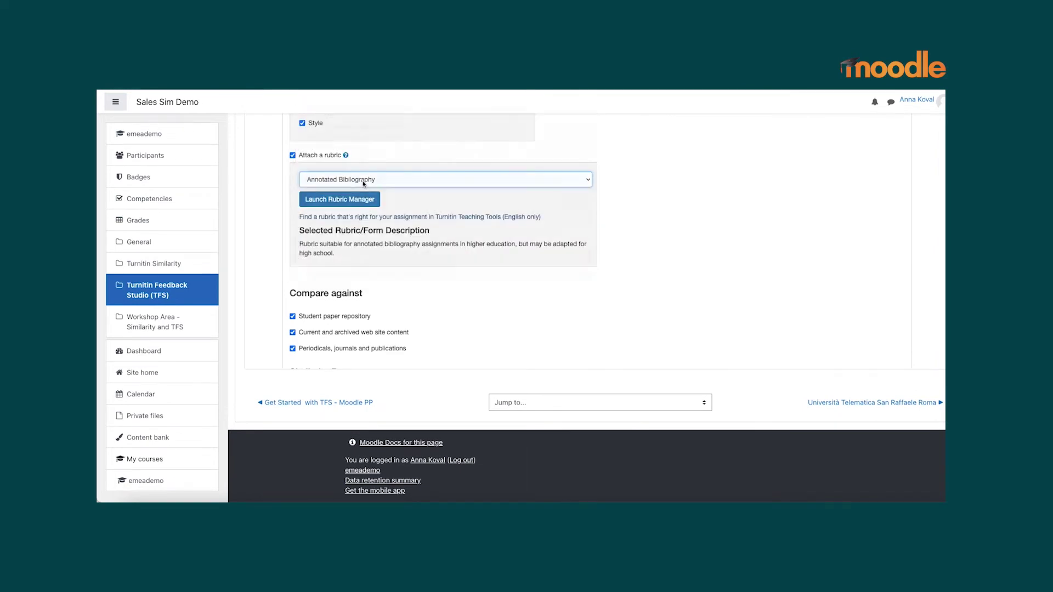
pyautogui.scroll(-2, 364, 183)
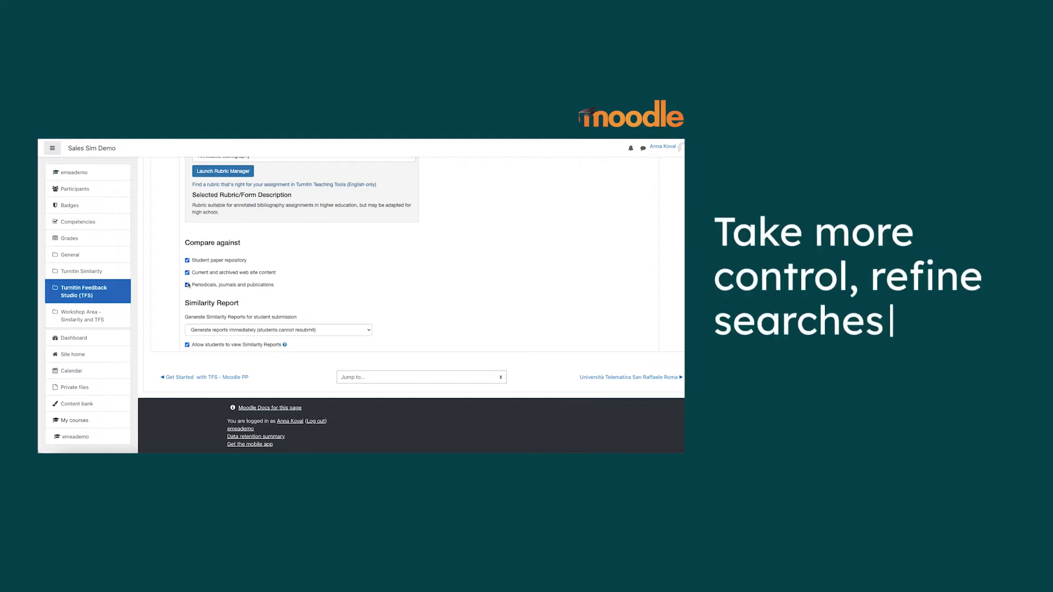
pyautogui.scroll(-1, 192, 307)
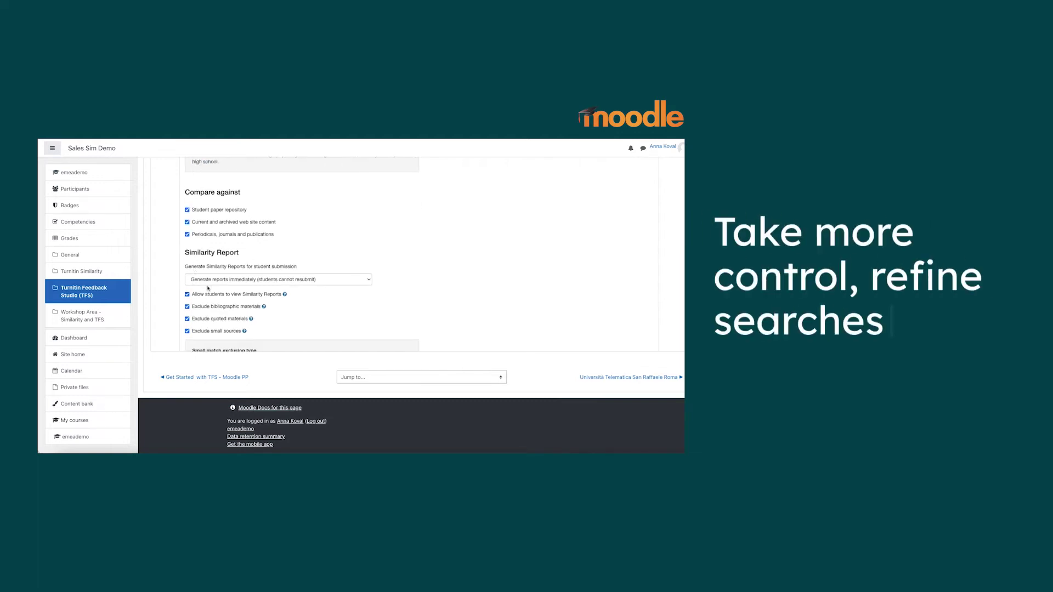
# Step: Keep similarity reports generating immediately, with students unable to resubmit
pyautogui.click(205, 281)
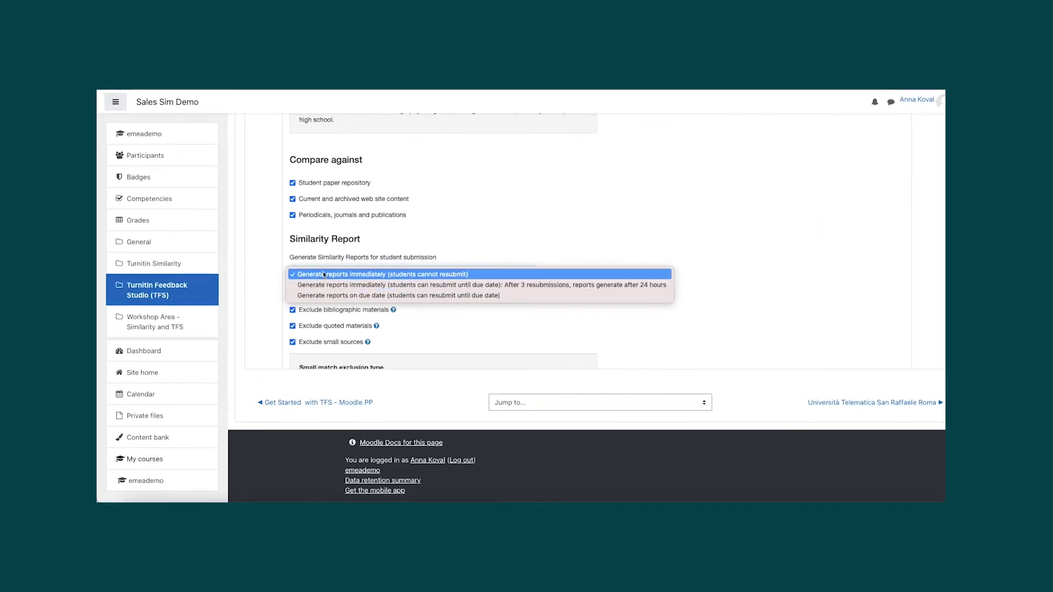
pyautogui.click(319, 245)
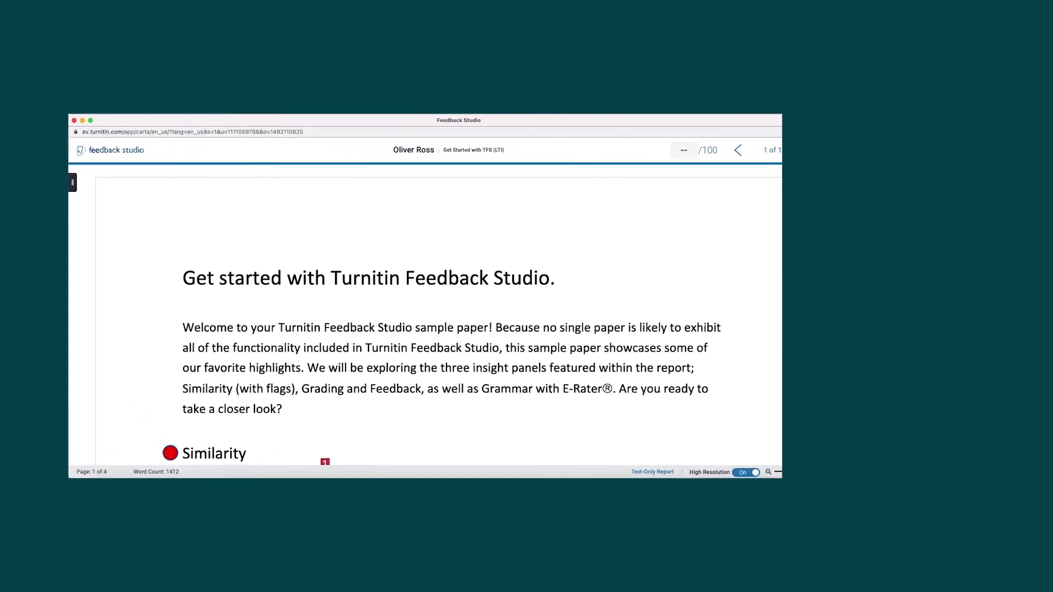
# Step: Inspect a highlighted passage's source, stepping to its next match and full source text
pyautogui.click(887, 288)
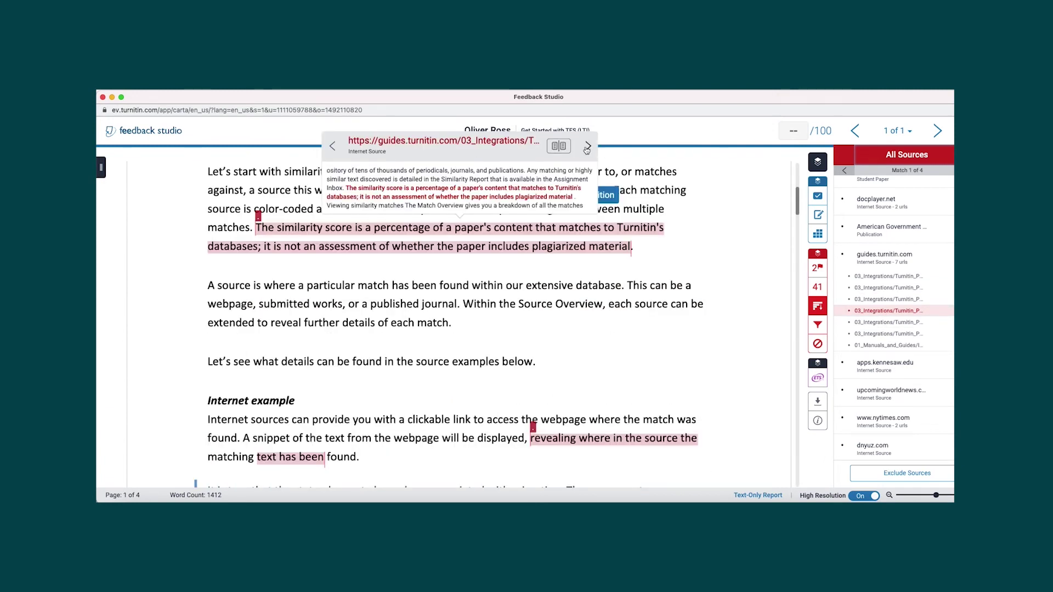
pyautogui.click(587, 147)
pyautogui.click(713, 338)
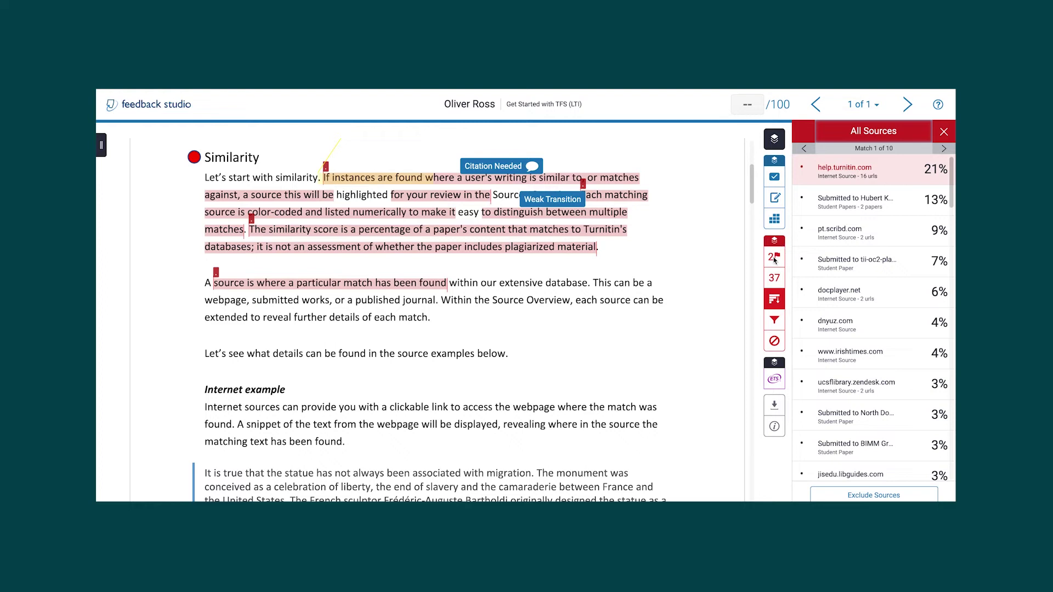
# Step: Review the paper's integrity flags and the Replaced characters explanation
pyautogui.click(774, 257)
pyautogui.click(848, 224)
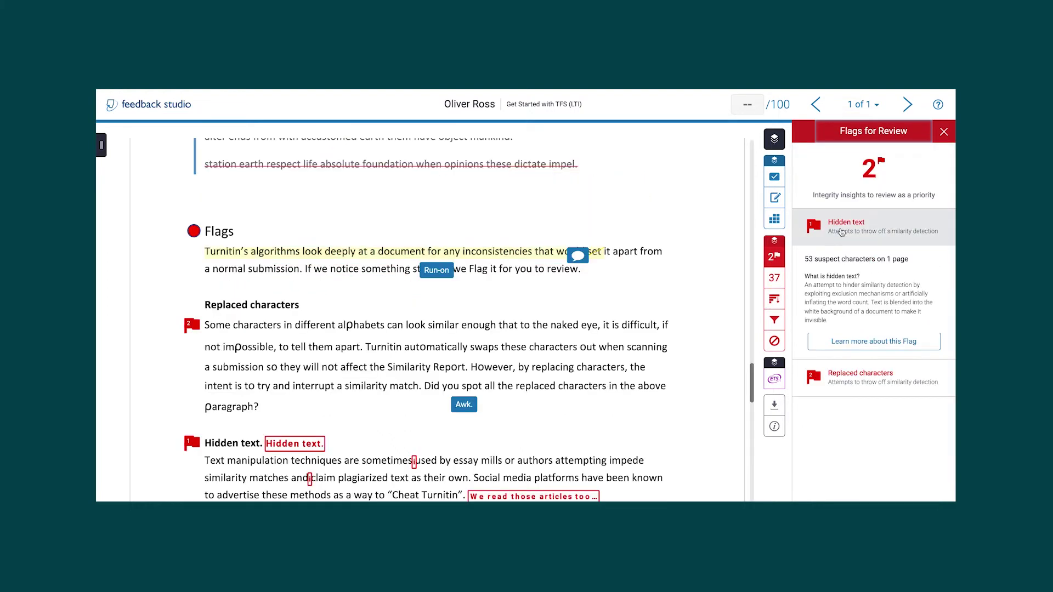
pyautogui.click(851, 377)
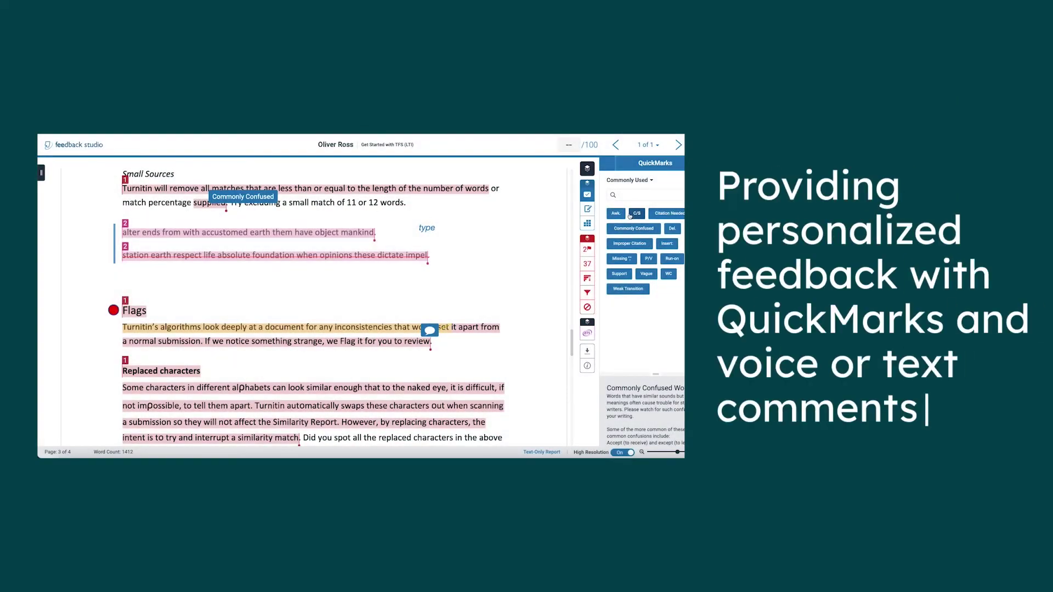
# Step: Place Citation Needed on the Small Sources passage, start a text comment, and expand the rubric
pyautogui.moveTo(658, 214); pyautogui.dragTo(396, 203)
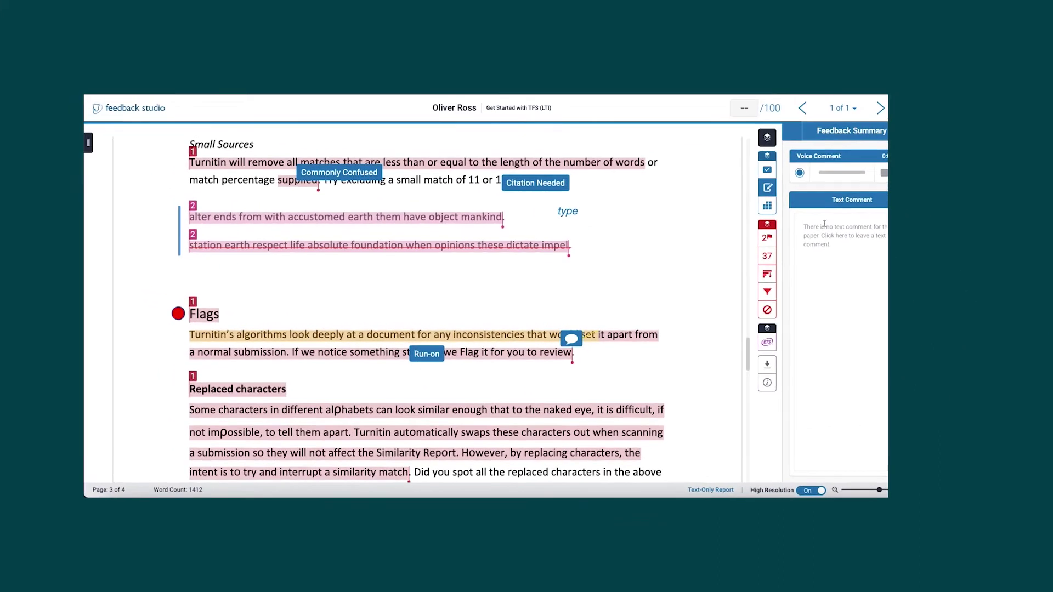
pyautogui.click(918, 195)
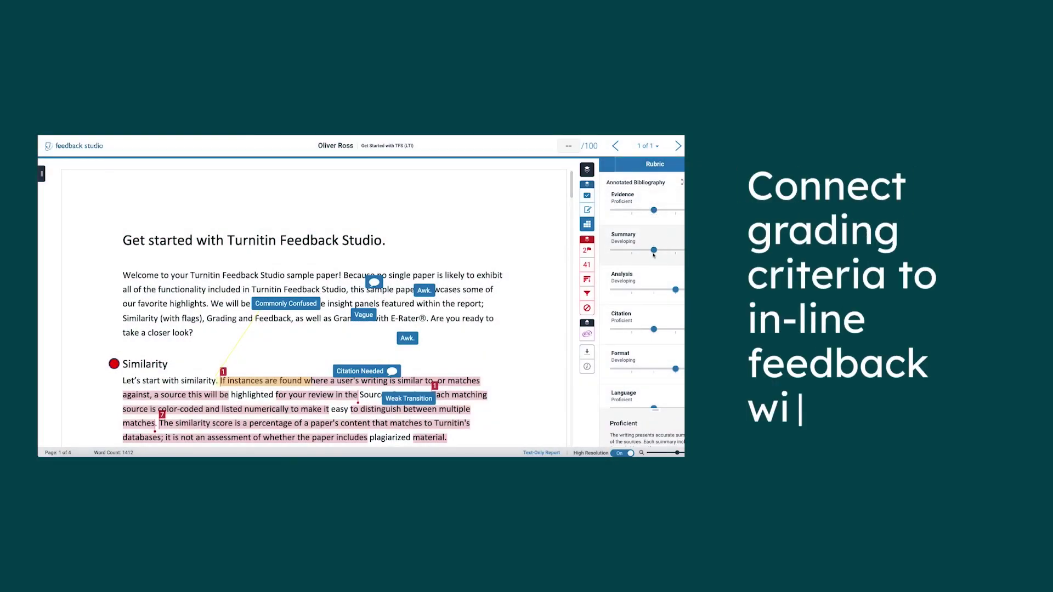
pyautogui.click(681, 182)
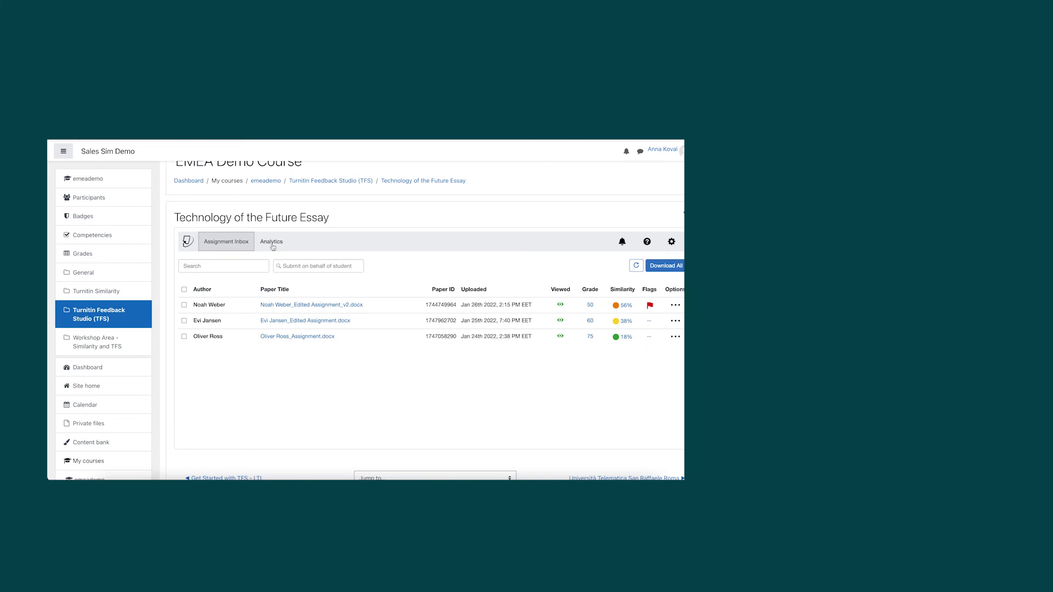
# Step: Show the Analytics dashboard with grading report details Qualitative and feedback type Rubric/Form
pyautogui.click(273, 245)
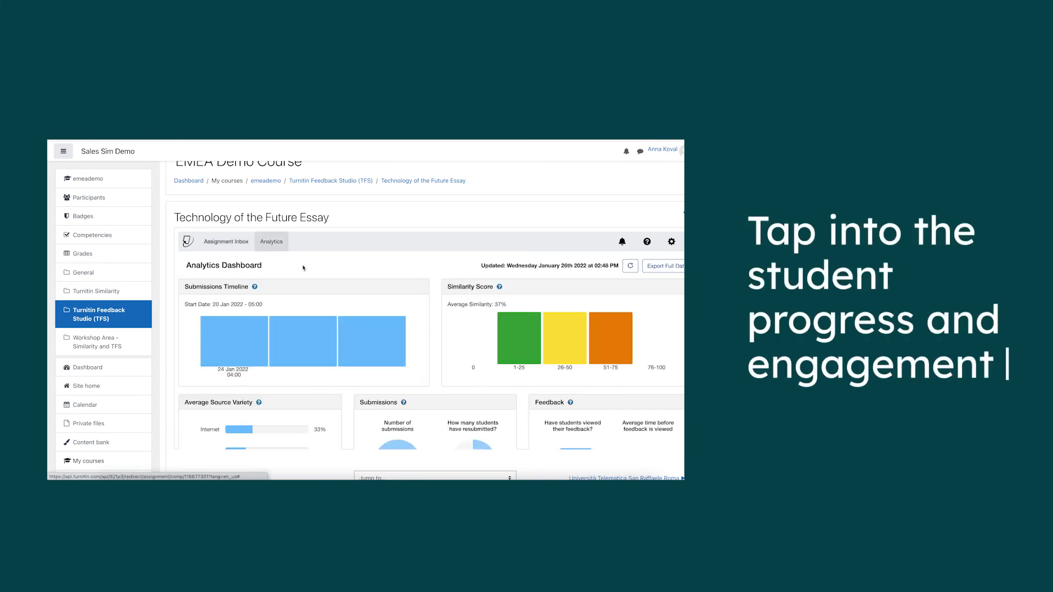
pyautogui.scroll(-1, 381, 339)
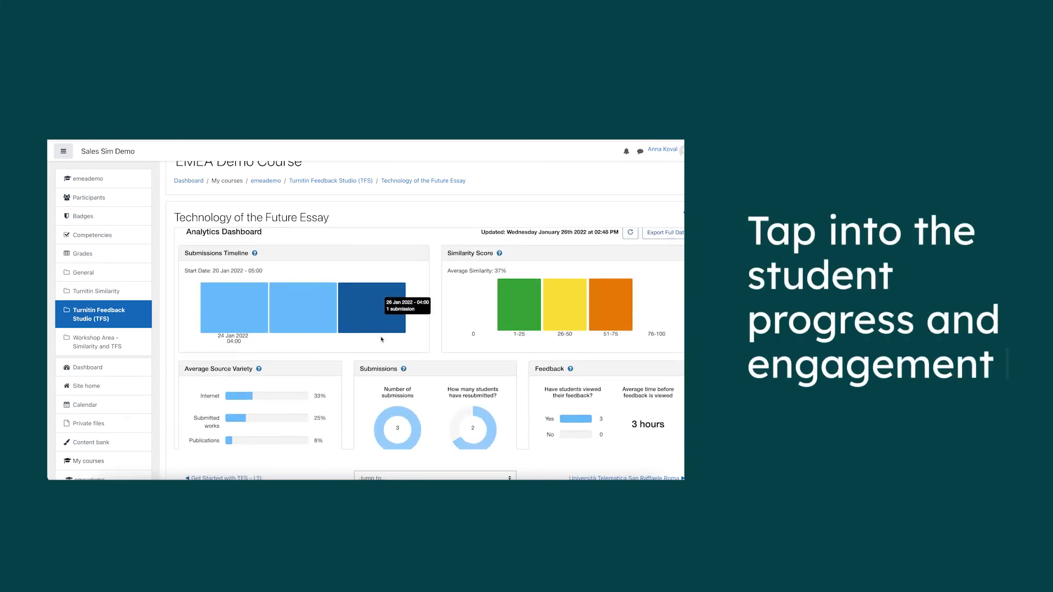
pyautogui.scroll(-1, 381, 339)
pyautogui.scroll(-1, 381, 339)
pyautogui.scroll(-1, 381, 339)
pyautogui.scroll(-1, 381, 339)
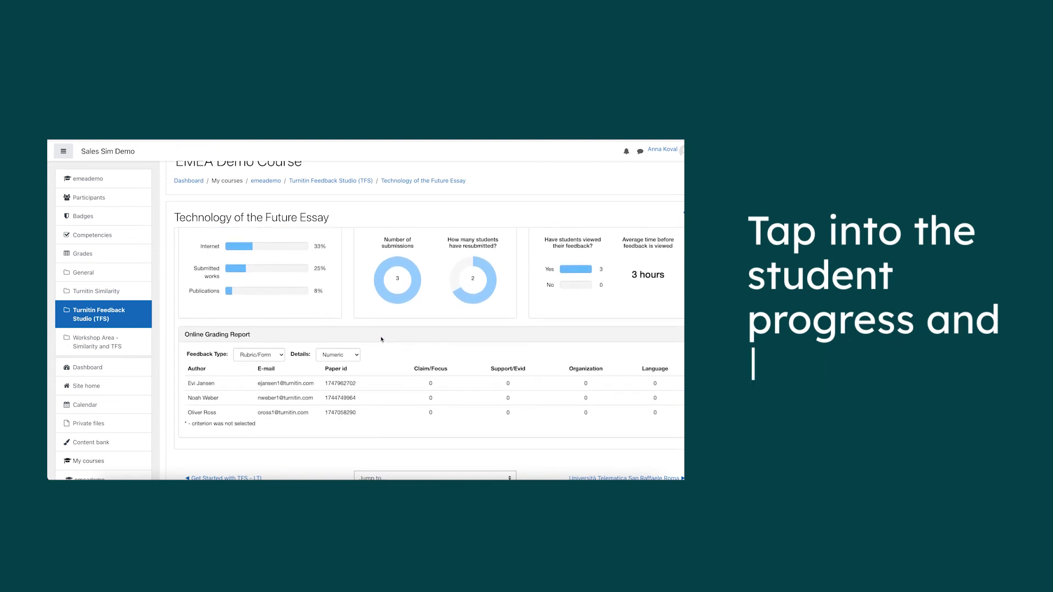
pyautogui.click(338, 355)
pyautogui.click(329, 364)
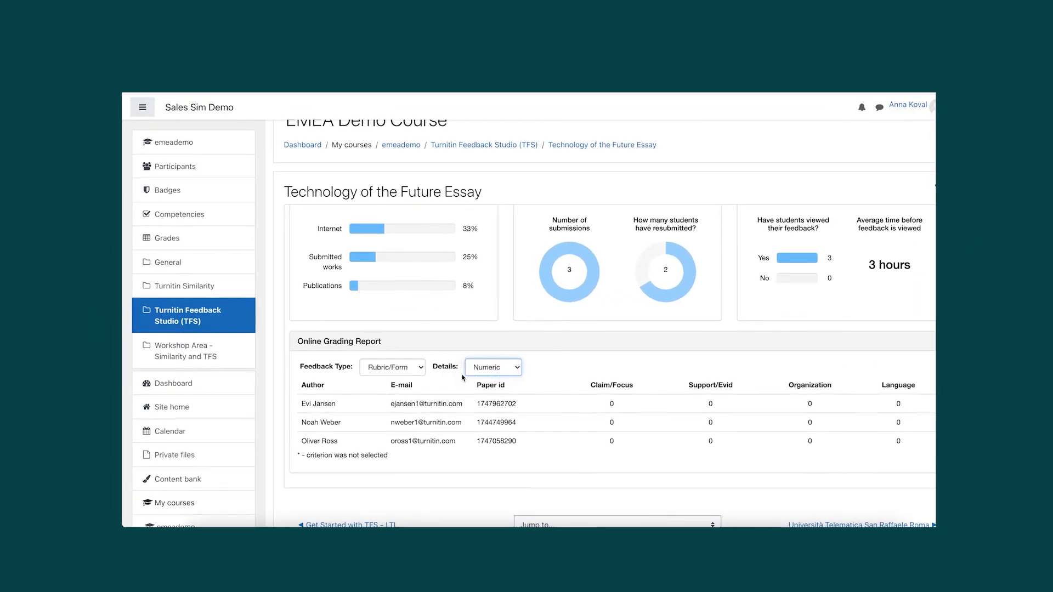
pyautogui.click(392, 368)
pyautogui.click(698, 331)
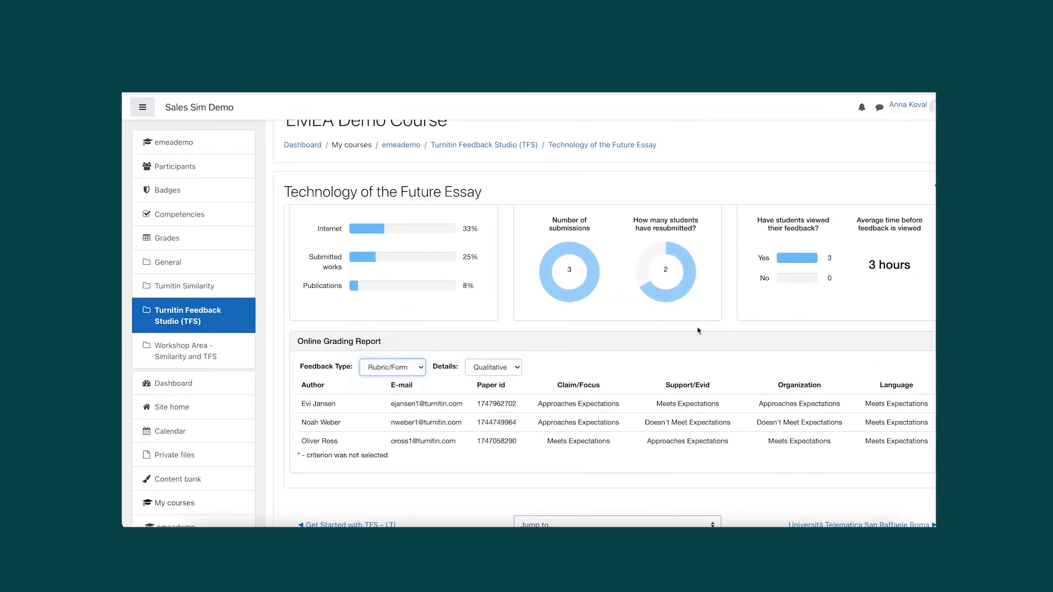
pyautogui.scroll(1, 735, 341)
pyautogui.scroll(2, 735, 341)
pyautogui.scroll(2, 734, 341)
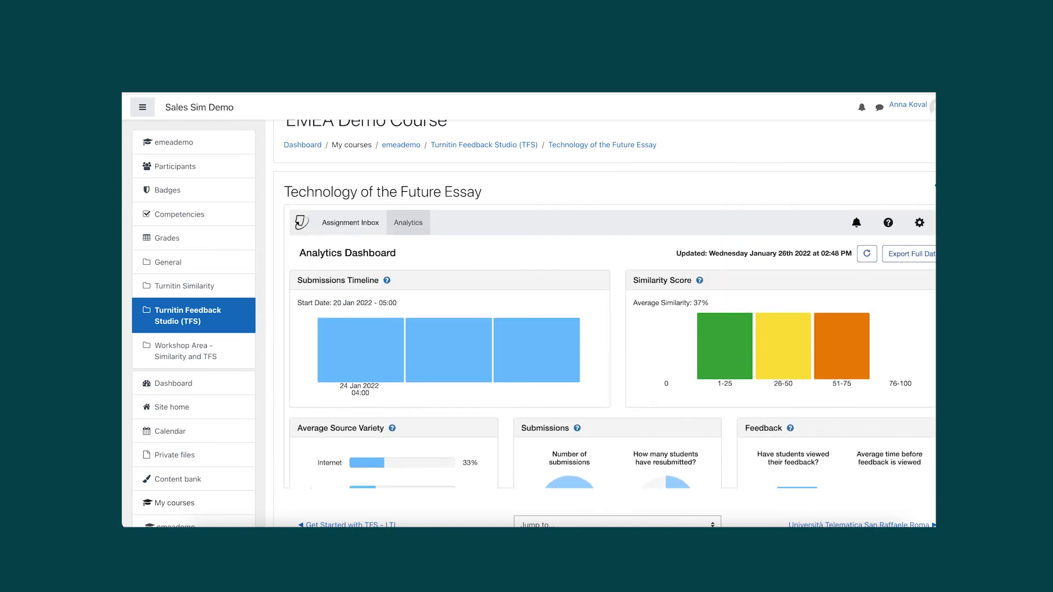